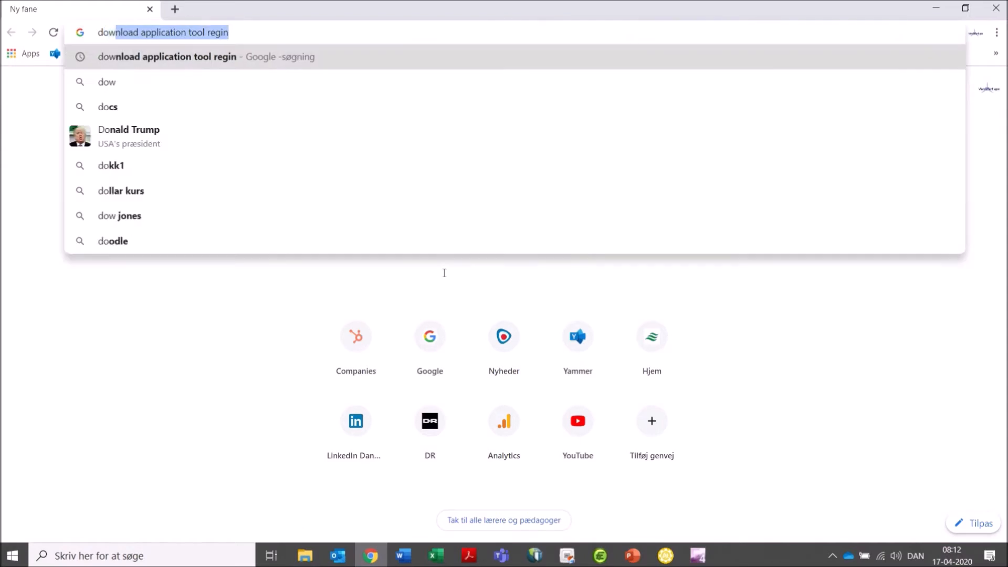
Search the web for "download application tool regin".
{"action": "type", "text": "pp"}
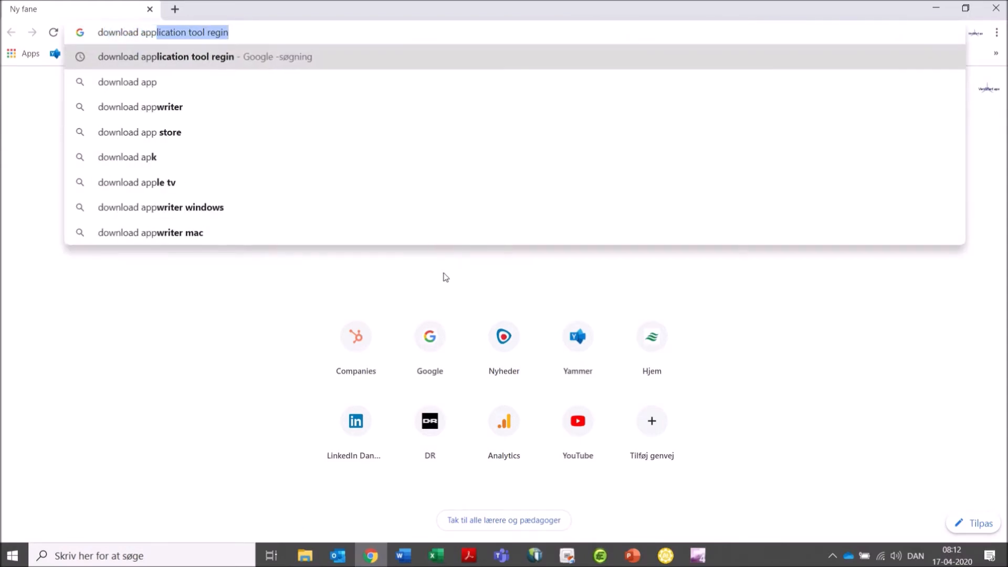
{"action": "type", "text": "lication tool regin"}
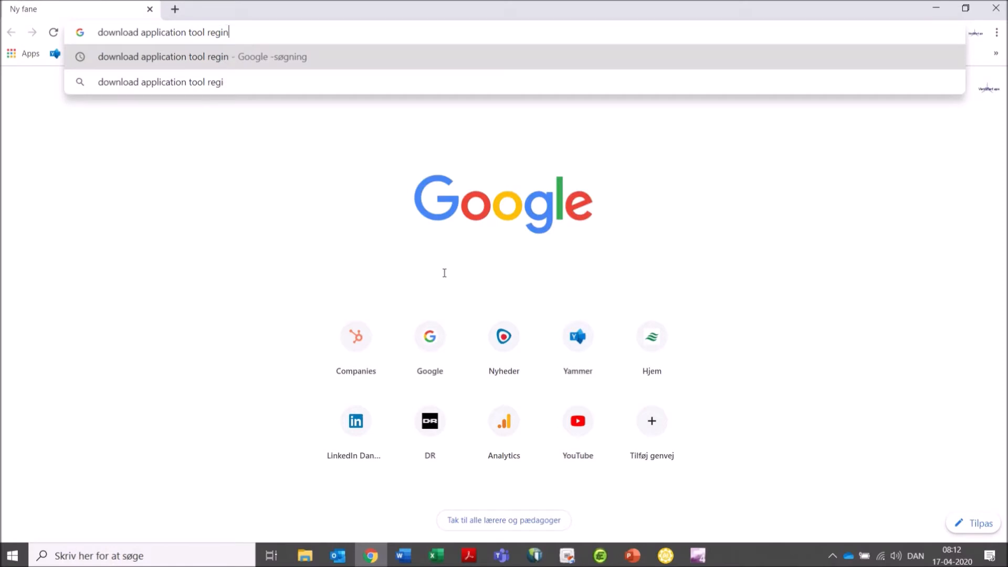
{"action": "key", "text": "Return"}
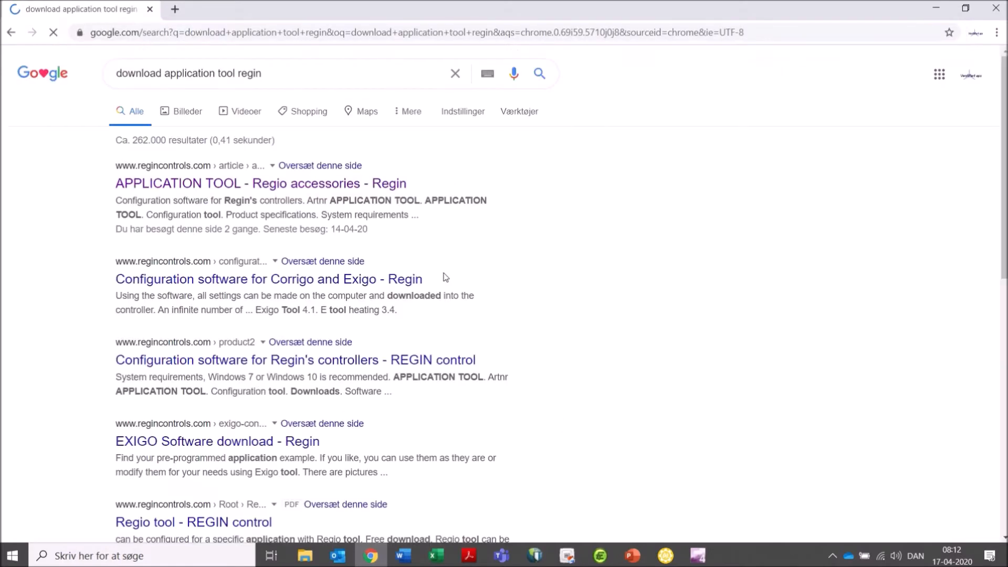
Open the Regin APPLICATION TOOL page and download Application tool 1.0-1-15-0021.
{"action": "left_click", "coordinate": [359, 188]}
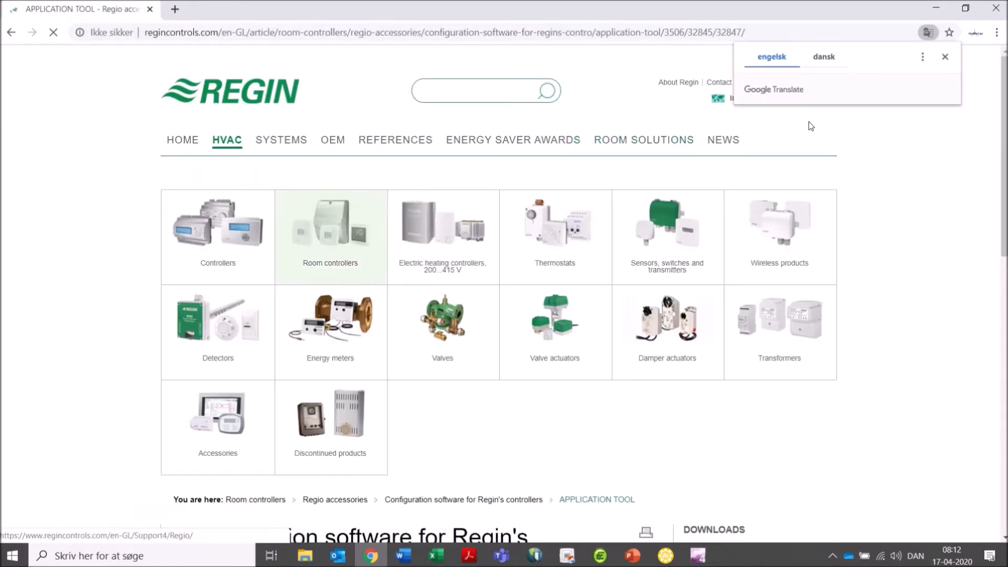
{"action": "left_click", "coordinate": [988, 127]}
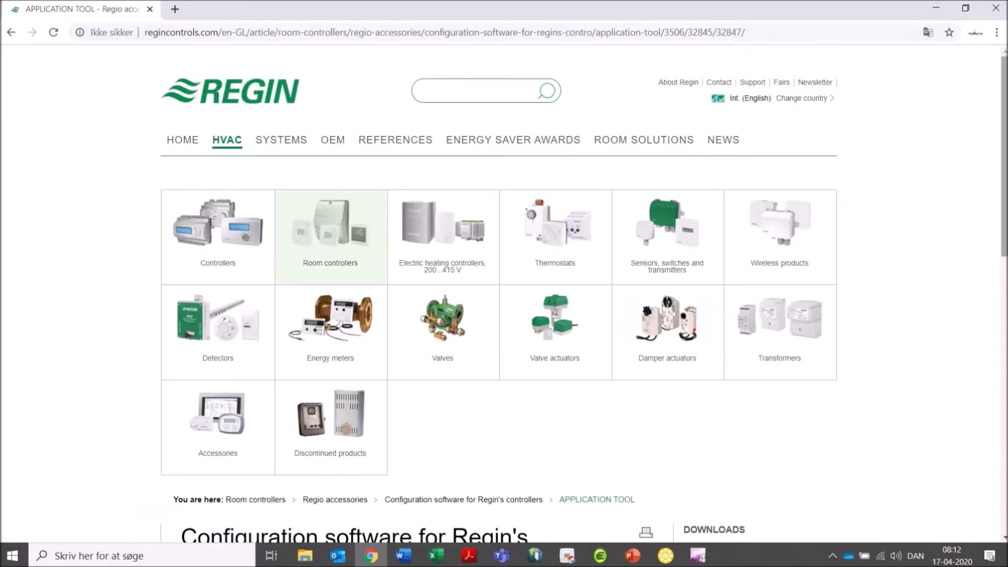
{"action": "left_click_drag", "start_coordinate": [1003, 134], "coordinate": [945, 275]}
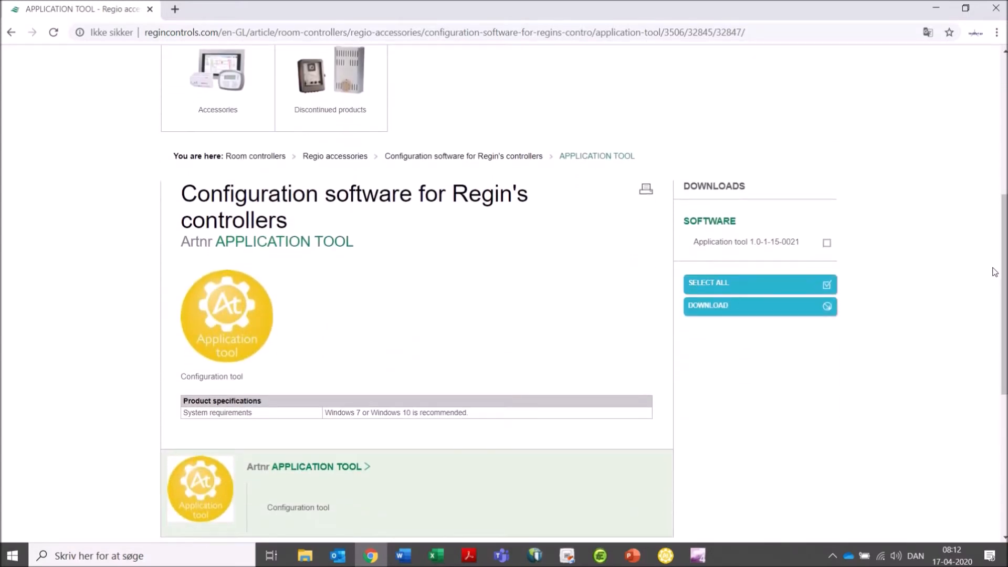
{"action": "left_click", "coordinate": [828, 246]}
{"action": "left_click", "coordinate": [775, 307]}
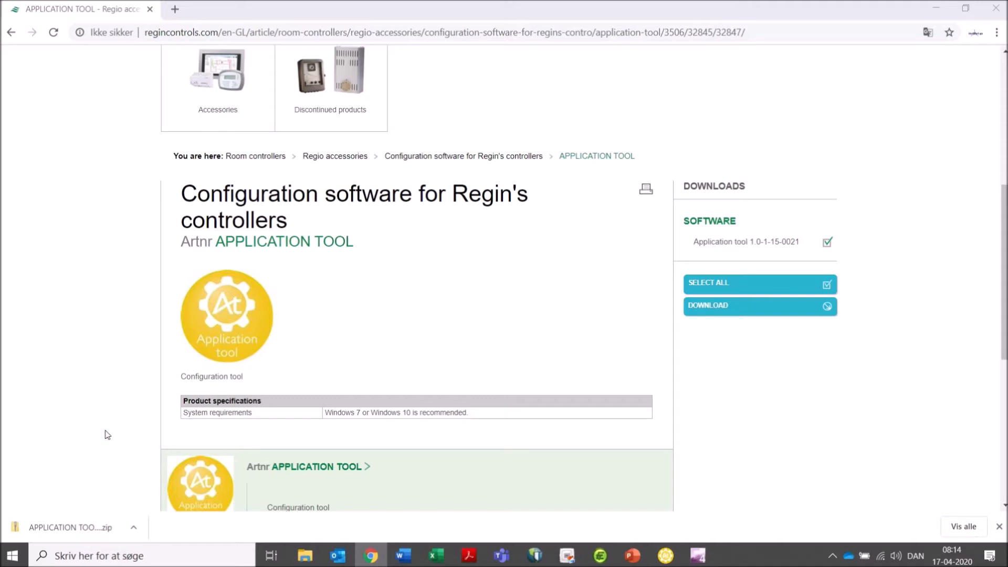
Open the downloaded zip and run the ApplicationTool 1.0-1-15 - 0021 installer, allowing it to run despite SmartScreen.
{"action": "left_click", "coordinate": [97, 521]}
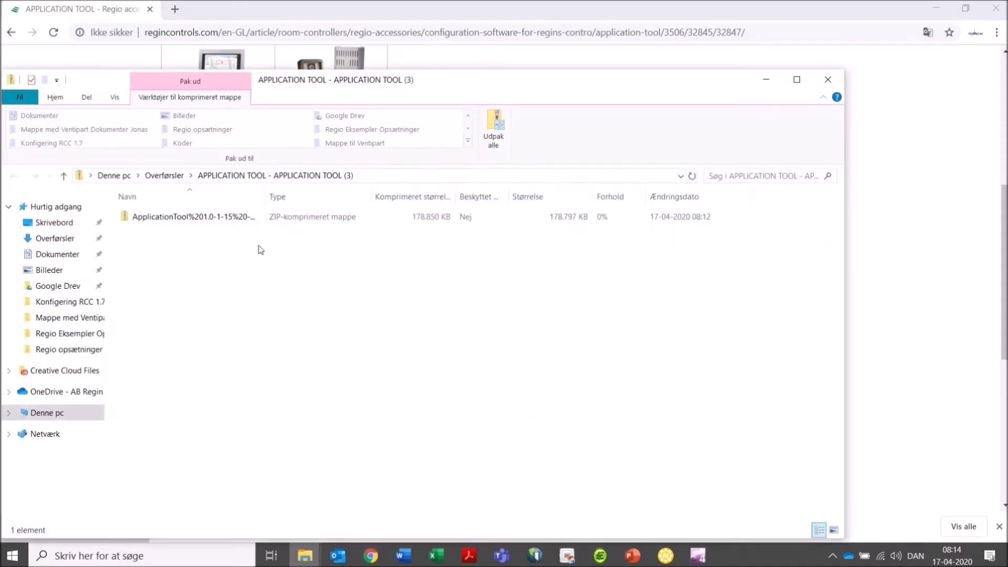
{"action": "left_click", "coordinate": [236, 222]}
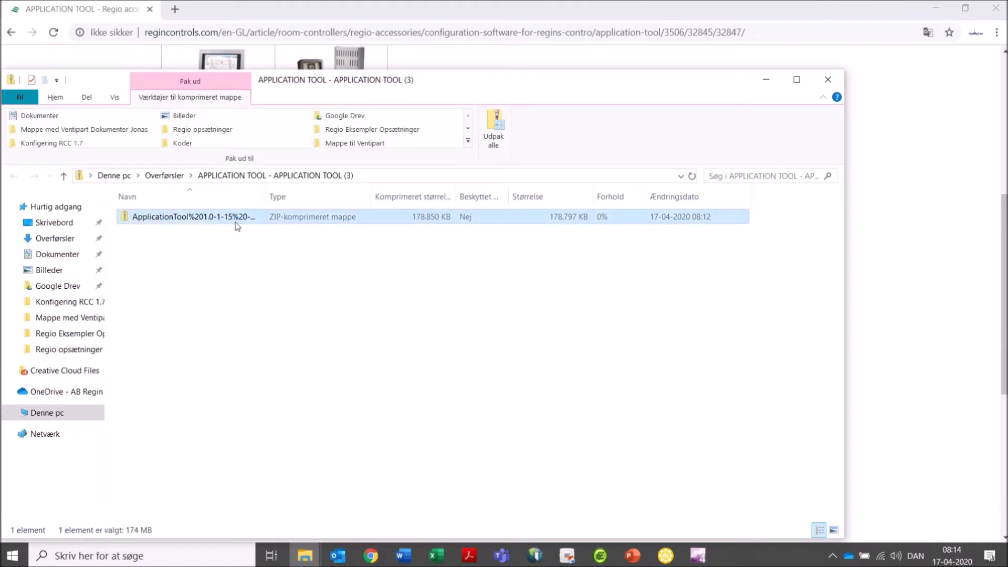
{"action": "double_click", "coordinate": [236, 222]}
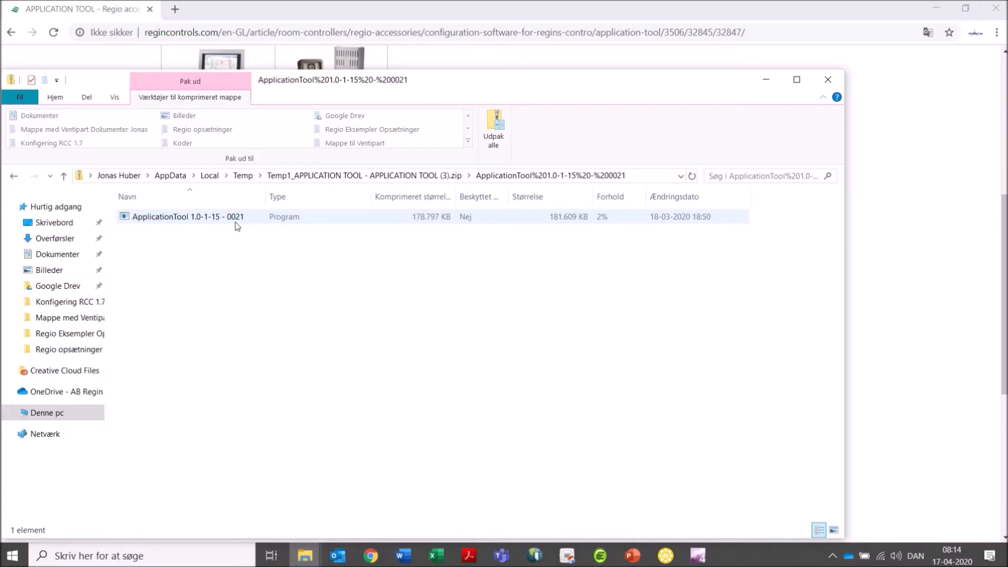
{"action": "left_click", "coordinate": [235, 225]}
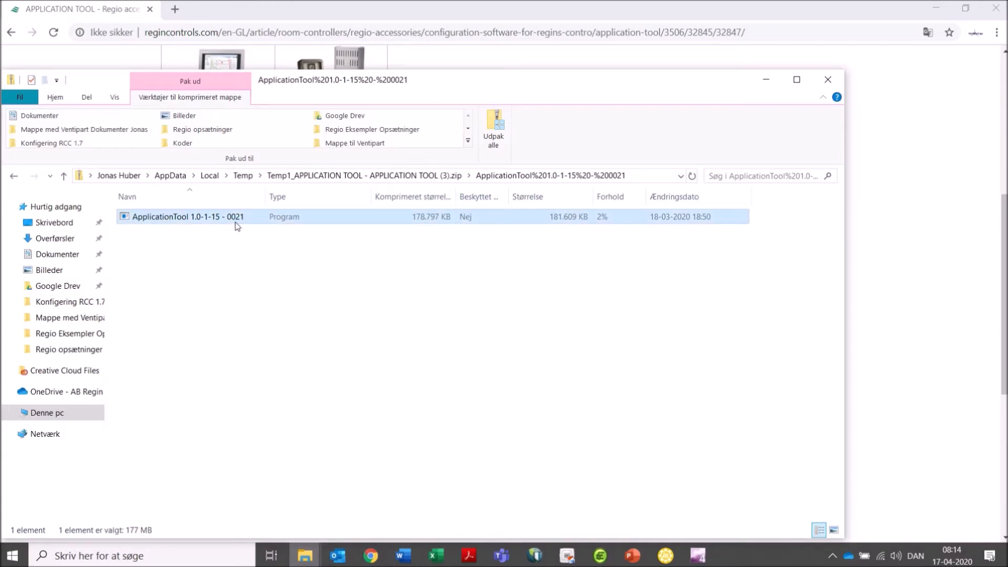
{"action": "double_click", "coordinate": [236, 225]}
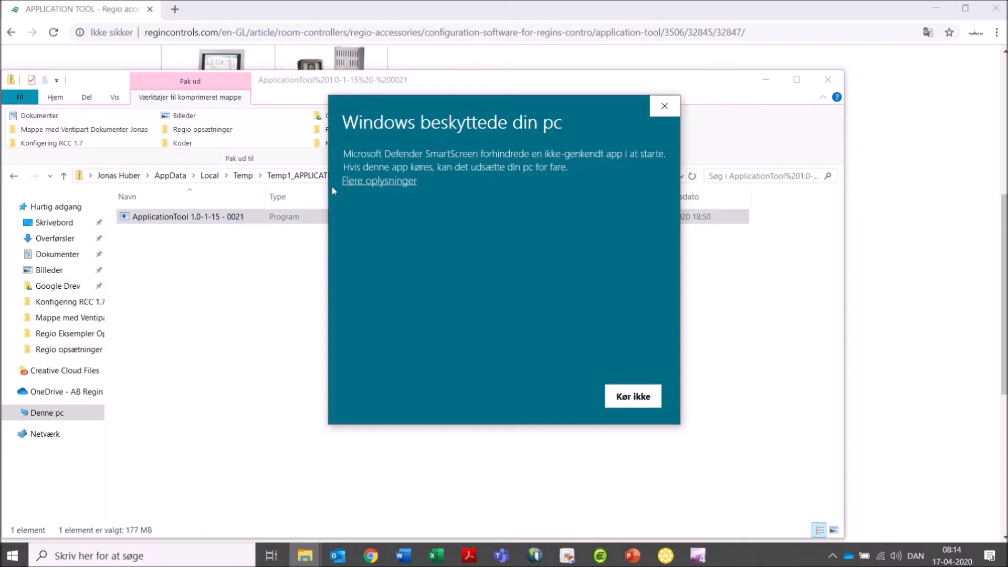
{"action": "left_click", "coordinate": [368, 182]}
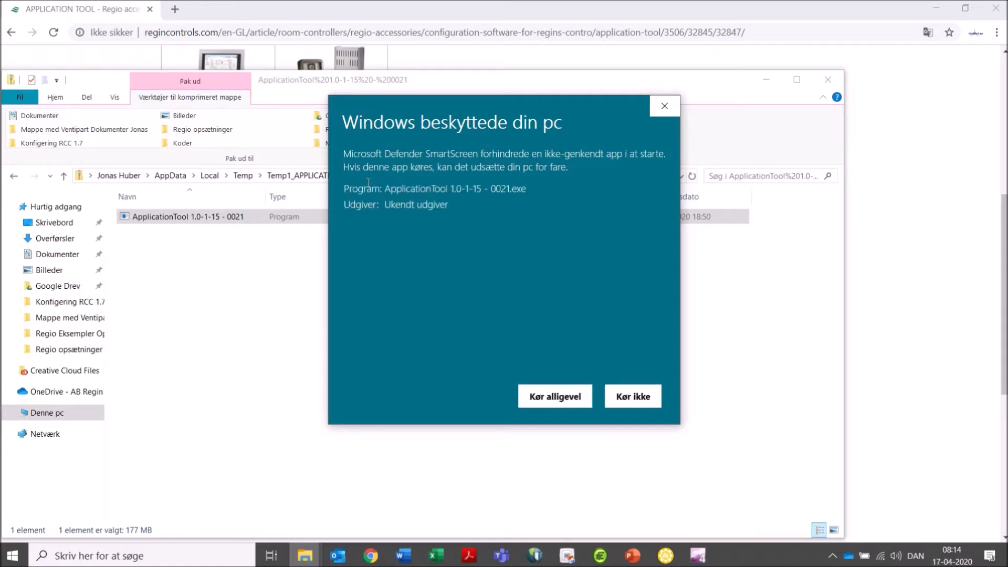
{"action": "left_click", "coordinate": [571, 398]}
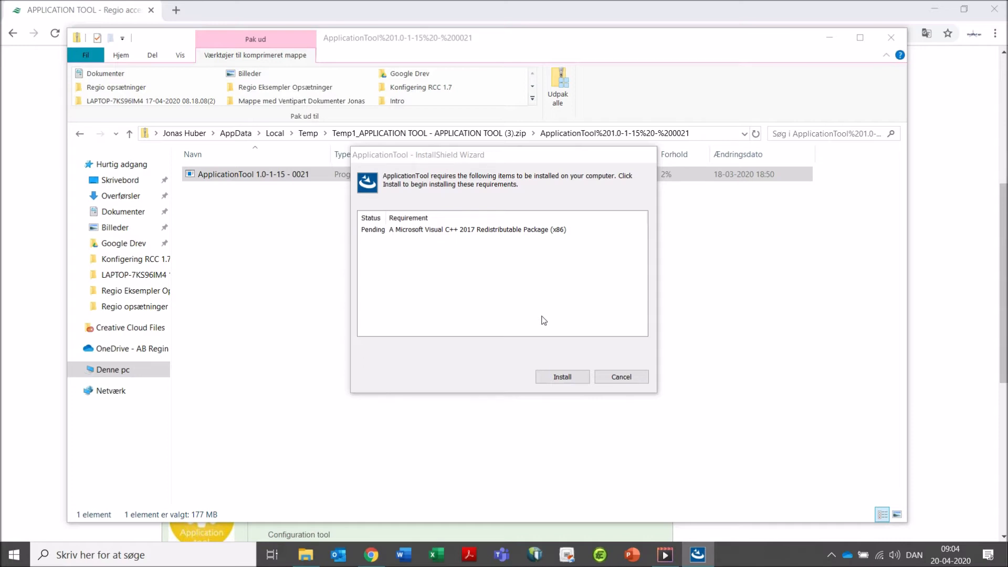
Install ApplicationTool with its Visual C++ 2017 prerequisite and Full Installation, choosing to restart the computer later.
{"action": "left_click", "coordinate": [560, 378]}
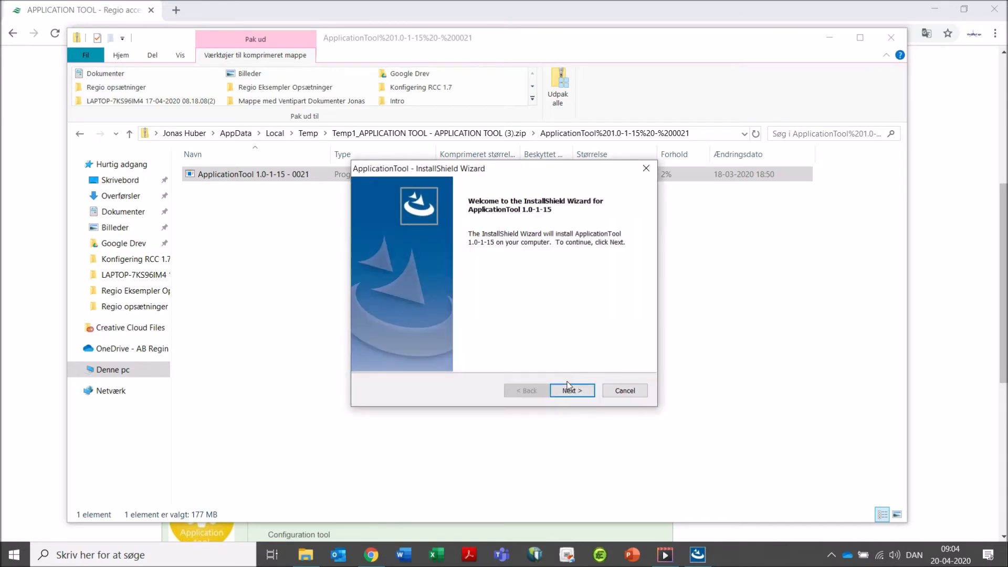
{"action": "left_click", "coordinate": [570, 391]}
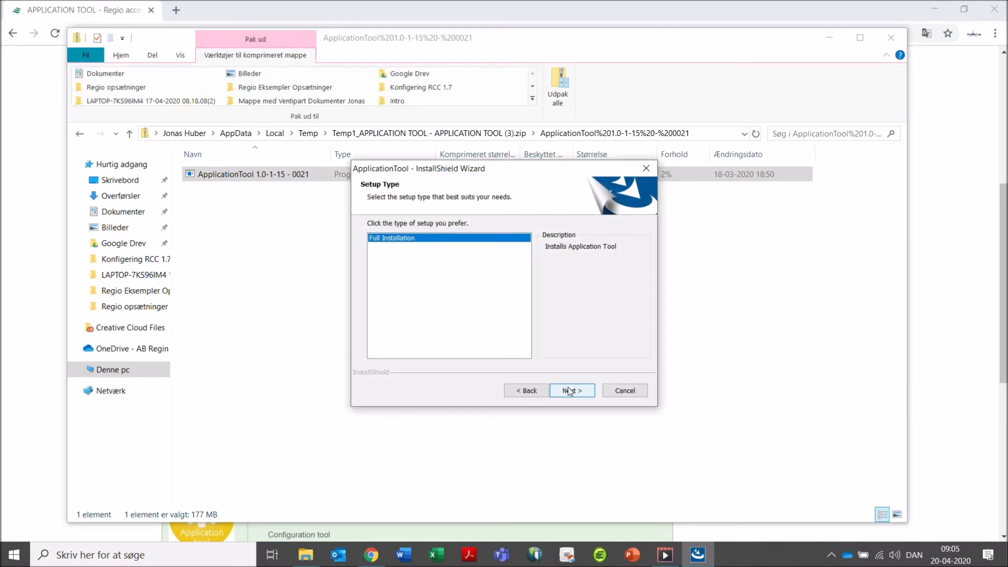
{"action": "left_click", "coordinate": [569, 391]}
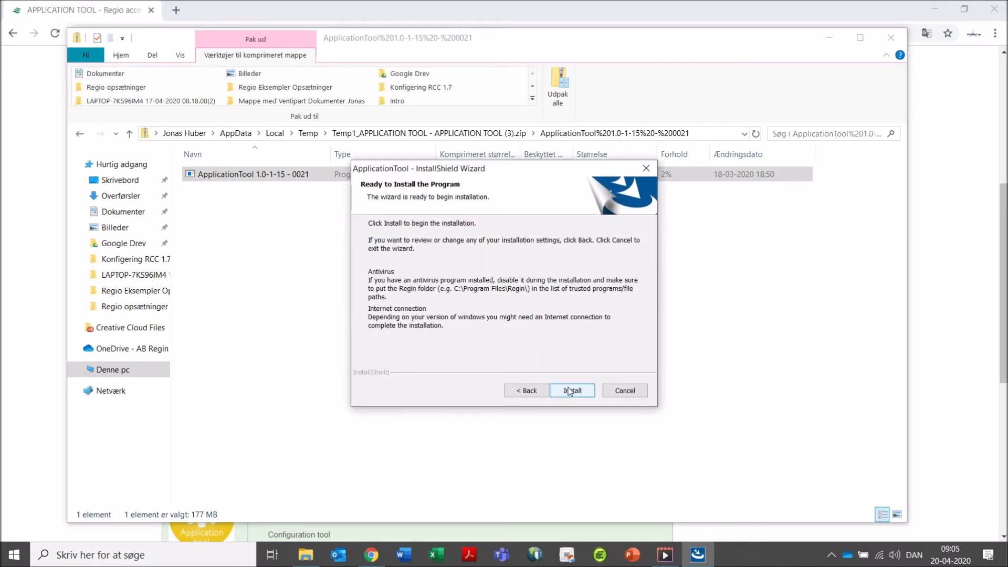
{"action": "left_click", "coordinate": [570, 391]}
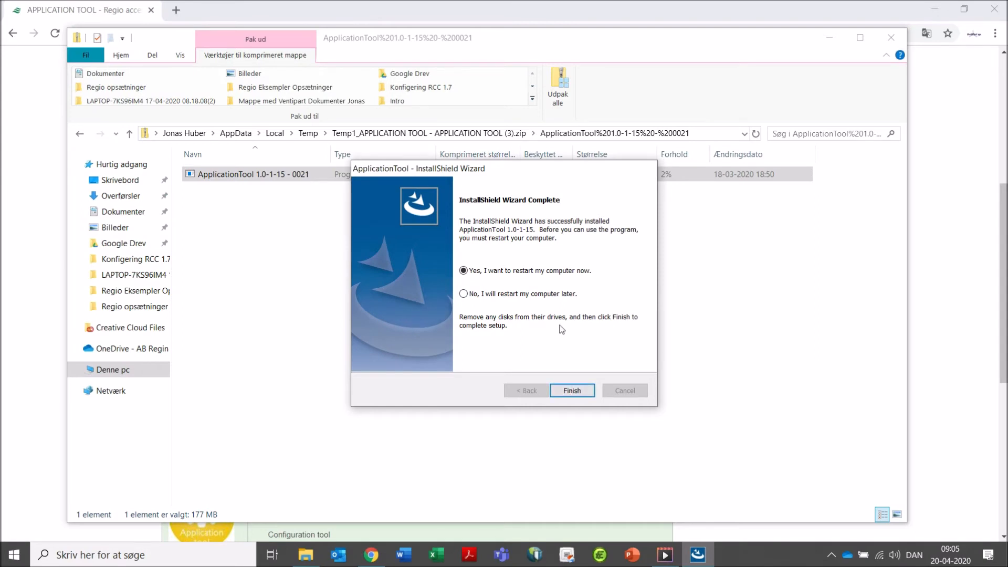
{"action": "left_click", "coordinate": [559, 294]}
{"action": "left_click", "coordinate": [572, 391]}
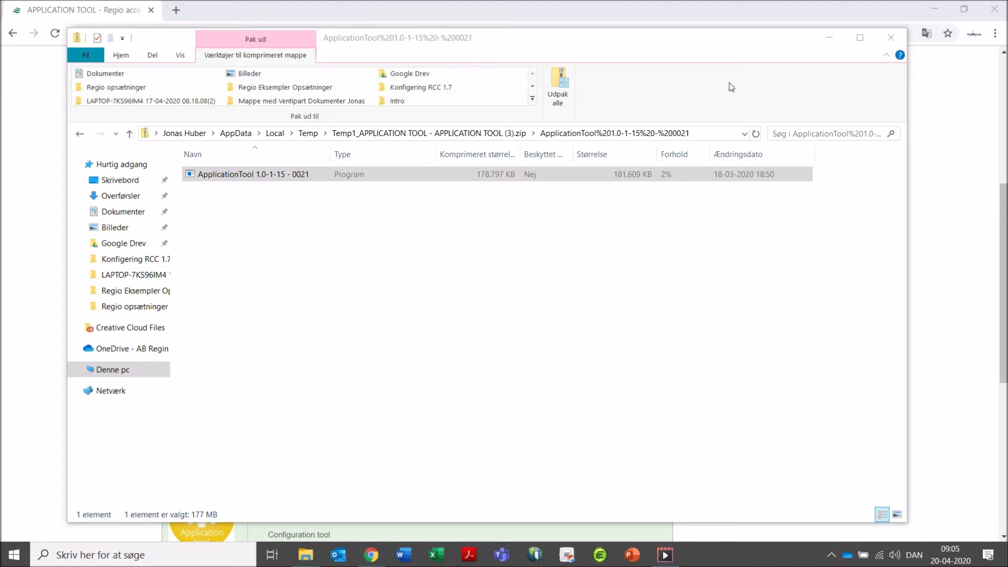
Minimize the open windows and launch ApplicationTool from the Windows search.
{"action": "left_click", "coordinate": [820, 39]}
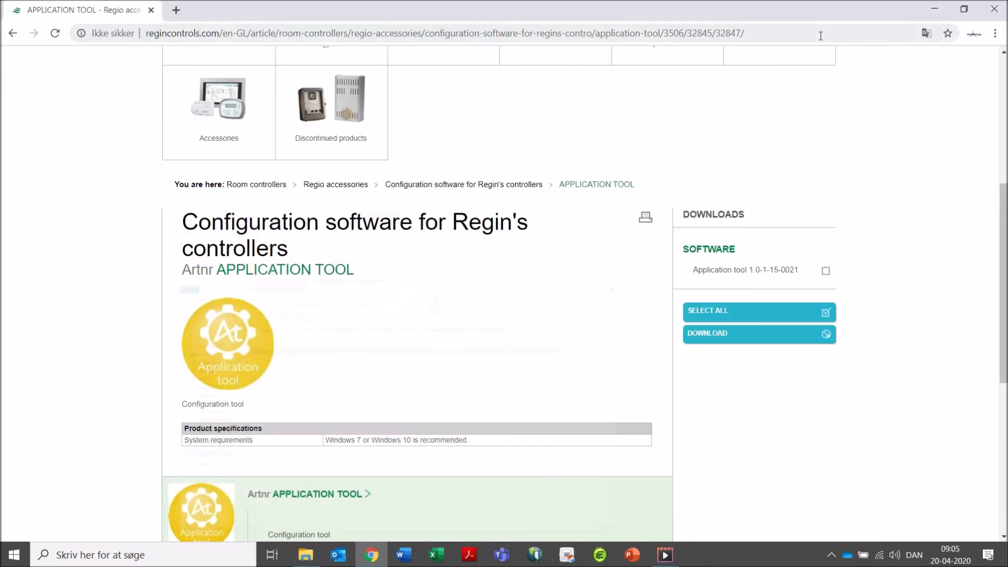
{"action": "left_click", "coordinate": [932, 11]}
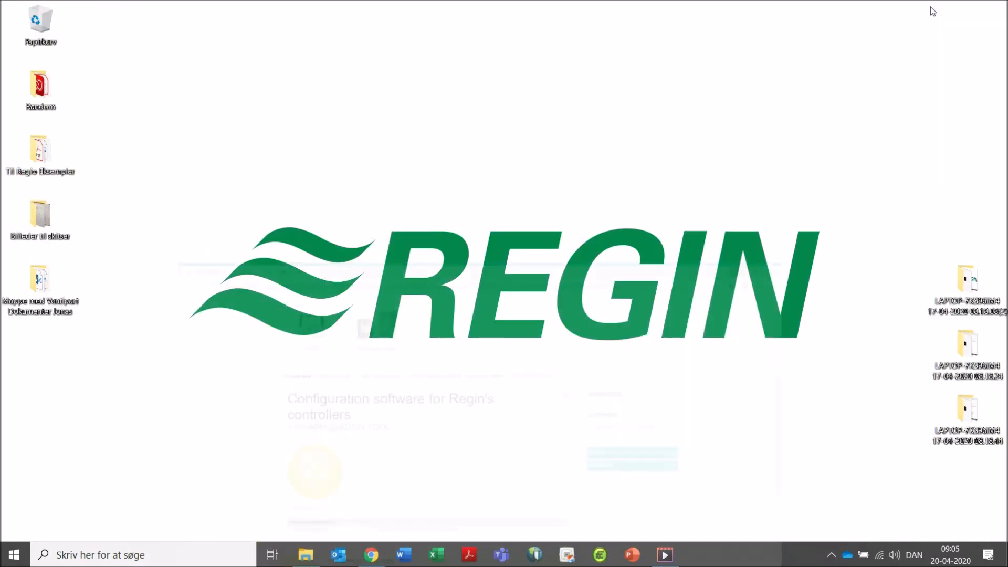
{"action": "left_click", "coordinate": [137, 555]}
{"action": "type", "text": "app"}
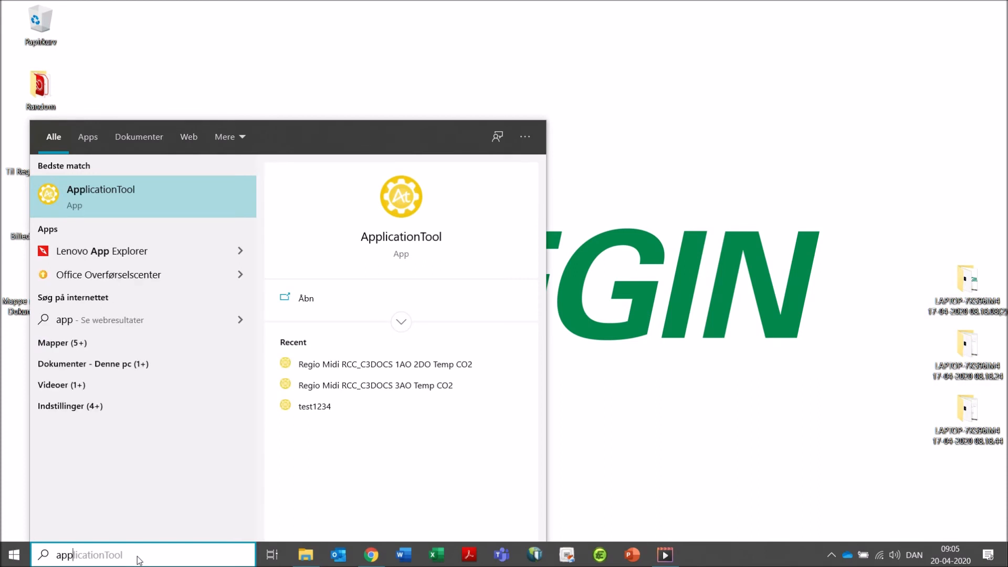
{"action": "left_click", "coordinate": [188, 208]}
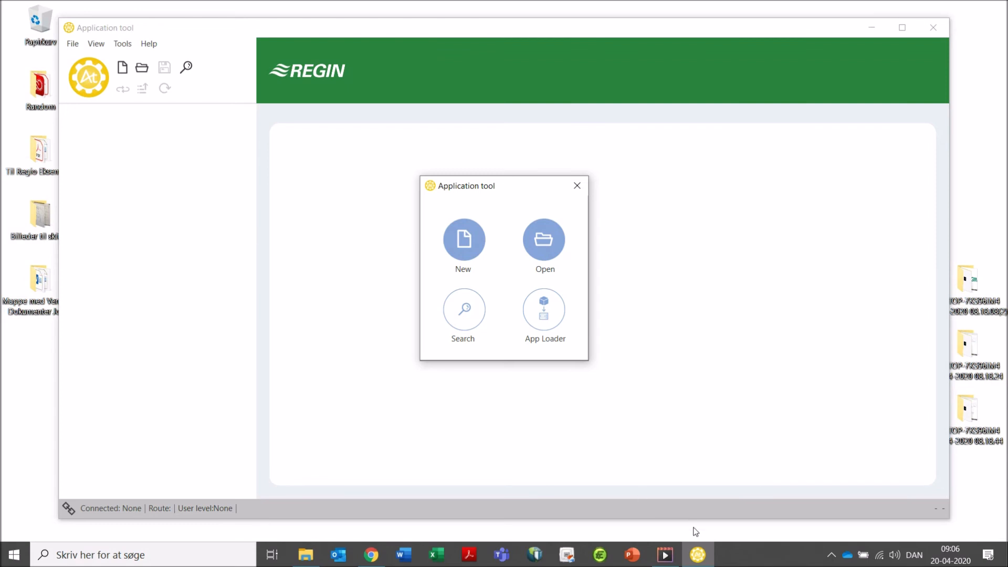
Pin ApplicationTool to the taskbar.
{"action": "right_click", "coordinate": [702, 553]}
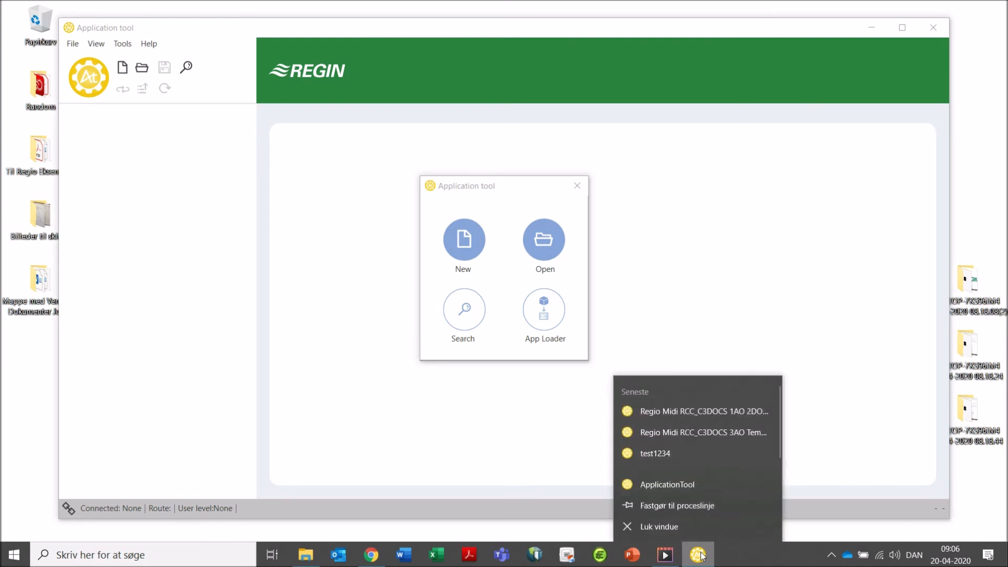
{"action": "left_click", "coordinate": [710, 507]}
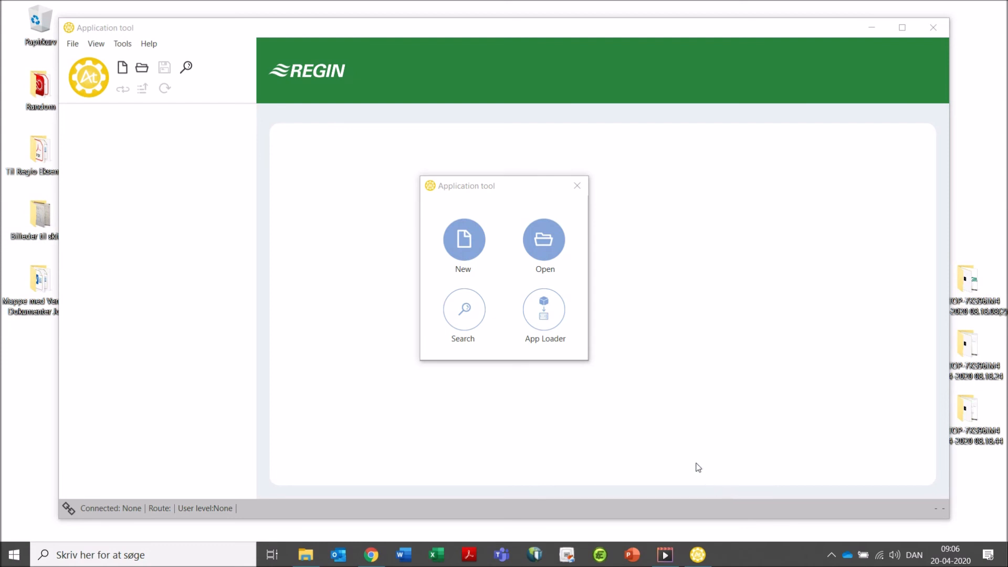
Start a new project with application Regio Midi, version 1.7-1-01 and controller model RC-C3.
{"action": "left_click", "coordinate": [478, 257]}
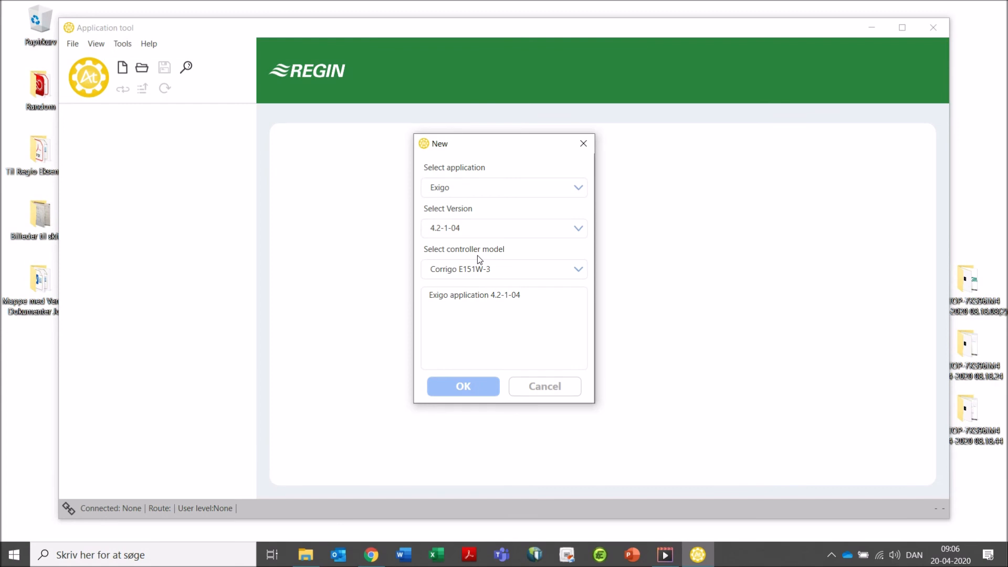
{"action": "left_click", "coordinate": [492, 193]}
{"action": "left_click", "coordinate": [480, 214]}
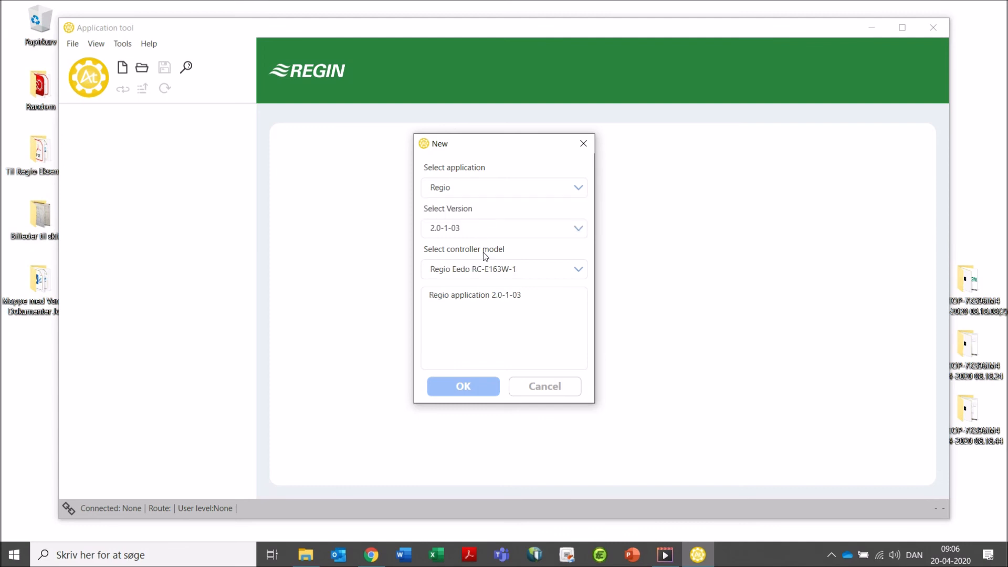
{"action": "left_click", "coordinate": [489, 268]}
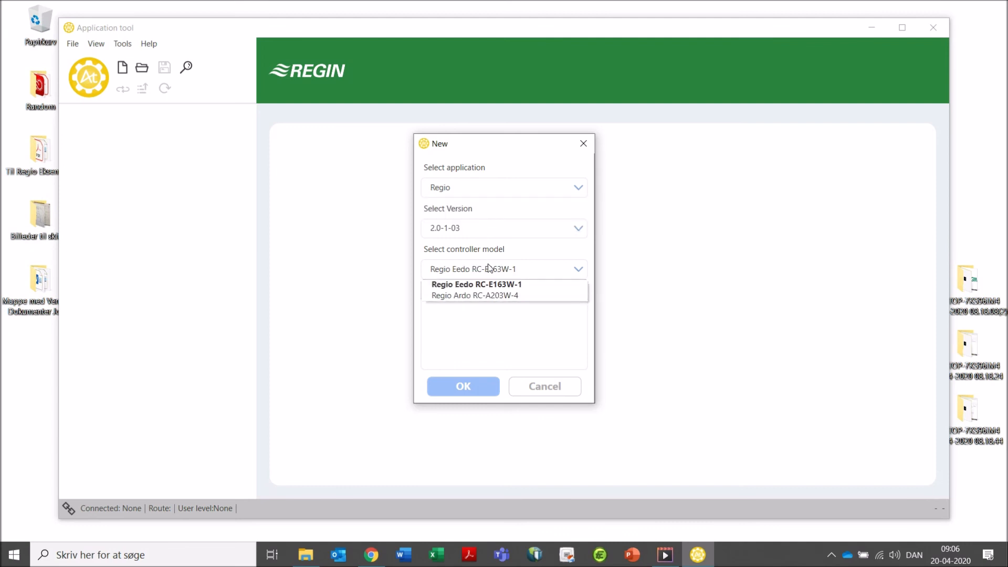
{"action": "left_click", "coordinate": [495, 188]}
{"action": "left_click", "coordinate": [495, 188]}
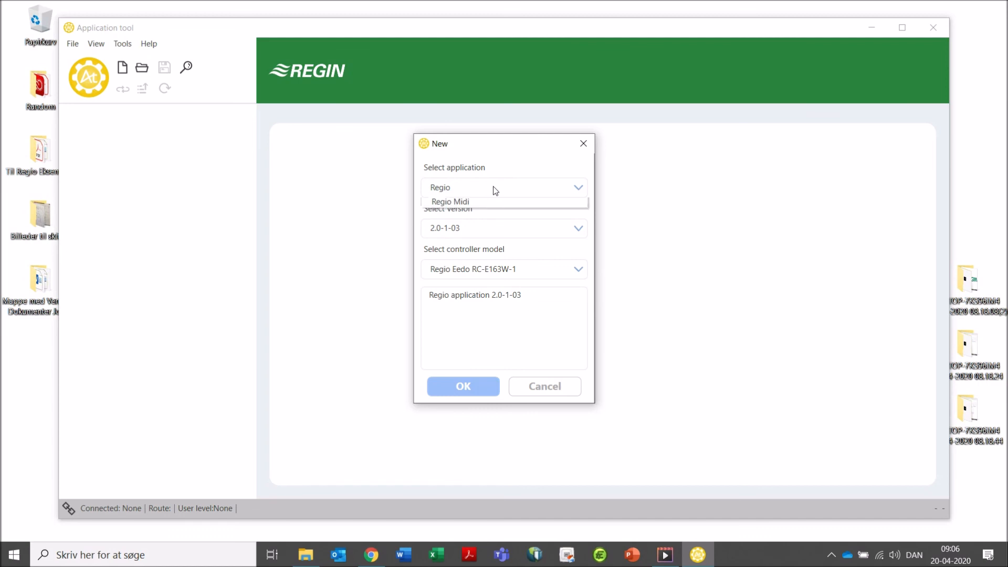
{"action": "left_click", "coordinate": [474, 225]}
{"action": "left_click", "coordinate": [474, 227]}
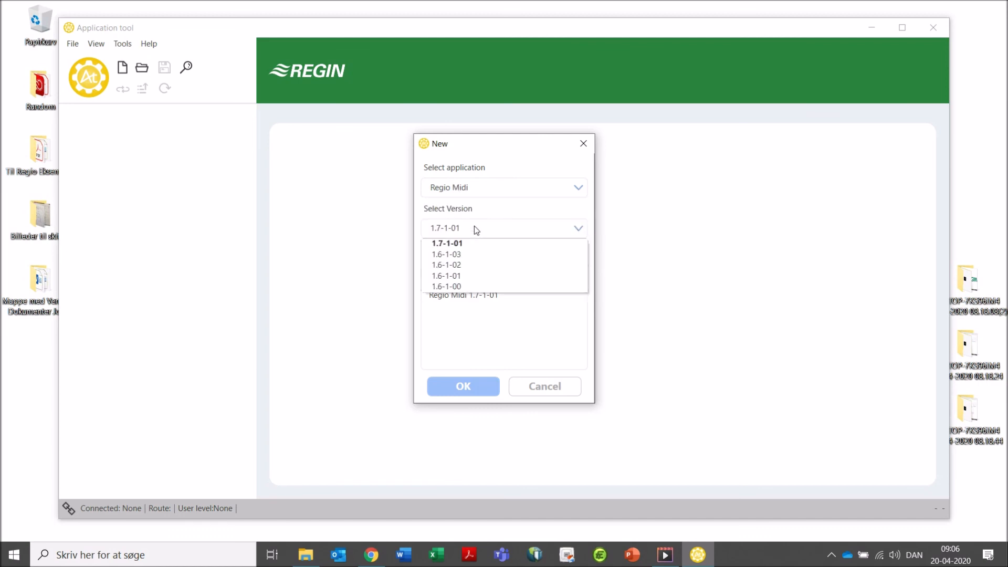
{"action": "left_click", "coordinate": [474, 228]}
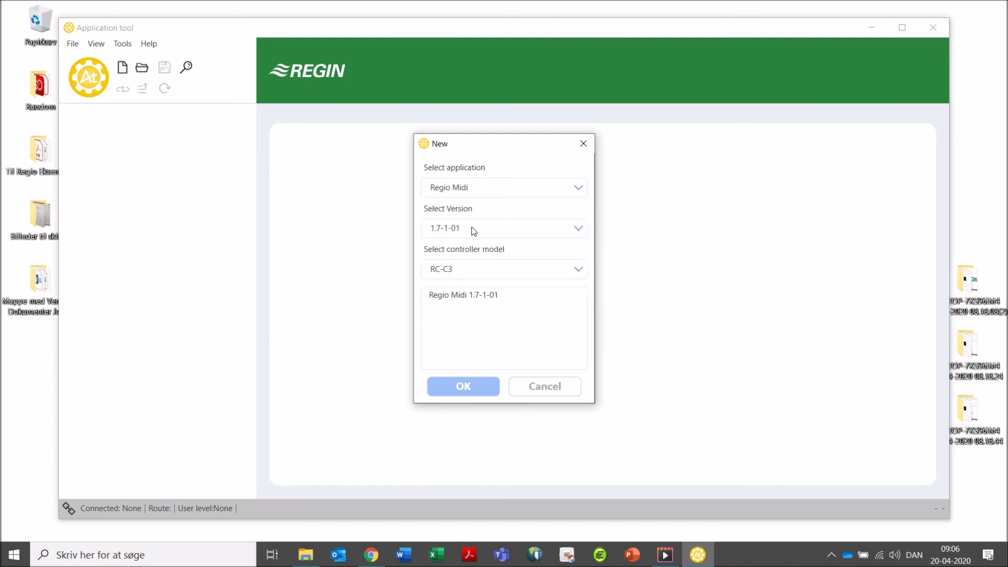
{"action": "left_click", "coordinate": [474, 266]}
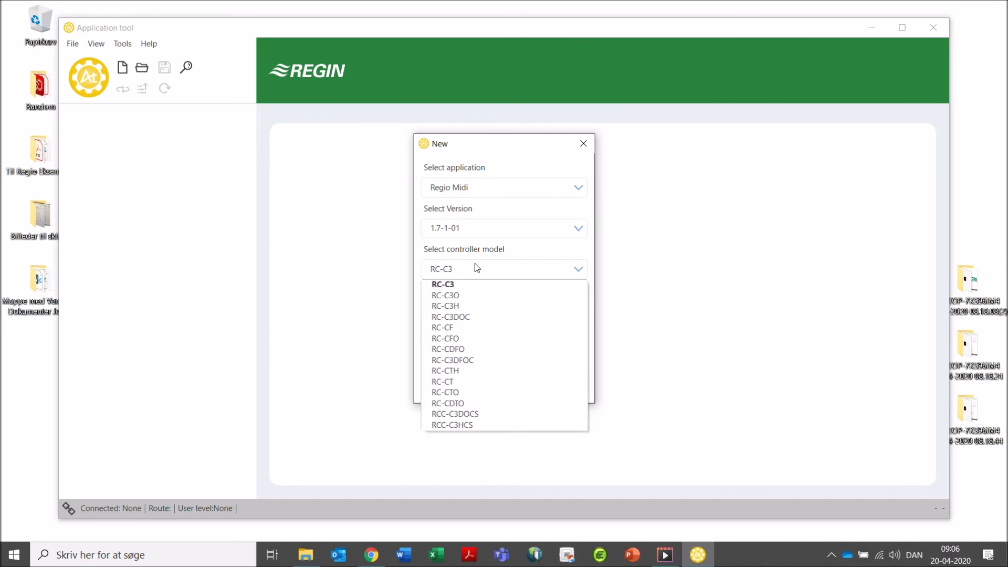
{"action": "left_click", "coordinate": [493, 227]}
{"action": "left_click", "coordinate": [494, 229]}
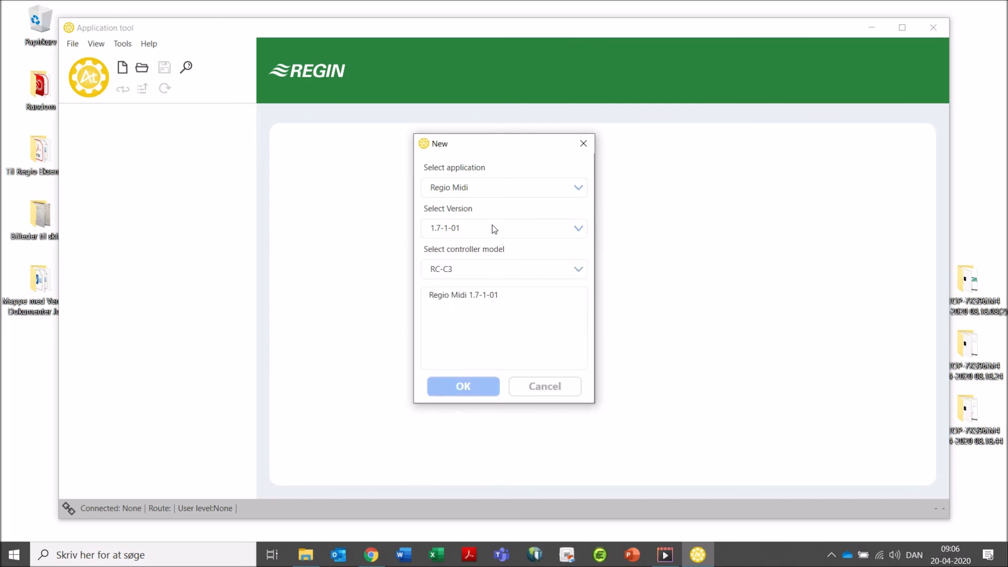